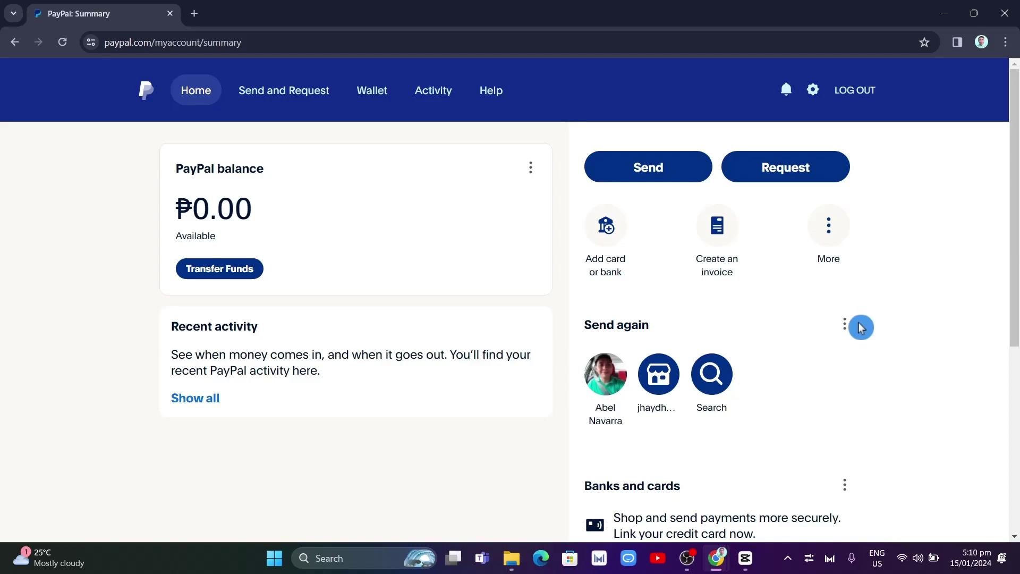
{"action": "mouse_move", "coordinate": [710, 543]}
{"action": "left_click", "coordinate": [661, 496]}
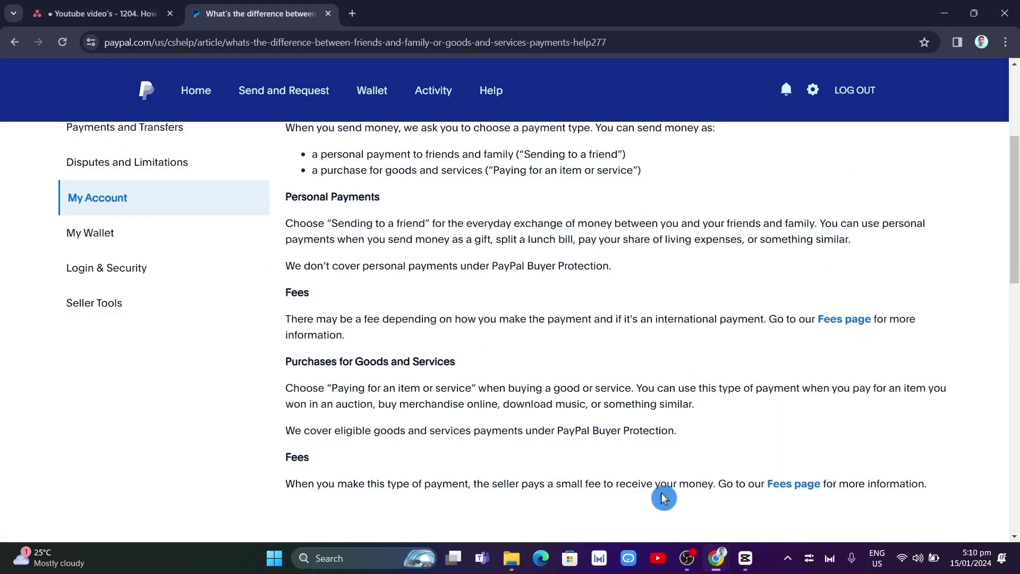
{"action": "scroll", "coordinate": [286, 404], "scroll_direction": "up", "scroll_amount": 4}
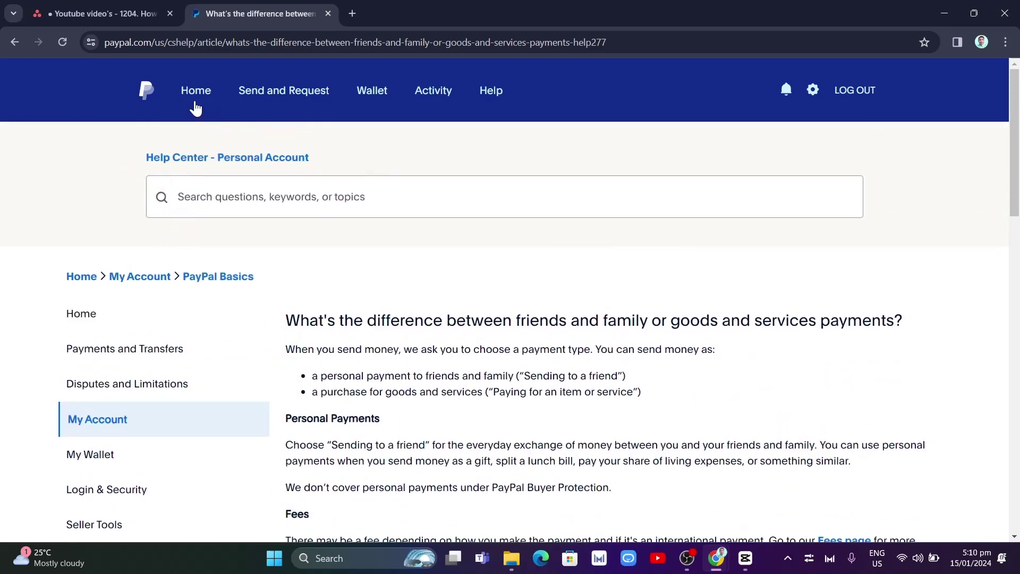
{"action": "scroll", "coordinate": [581, 367], "scroll_direction": "down", "scroll_amount": 2}
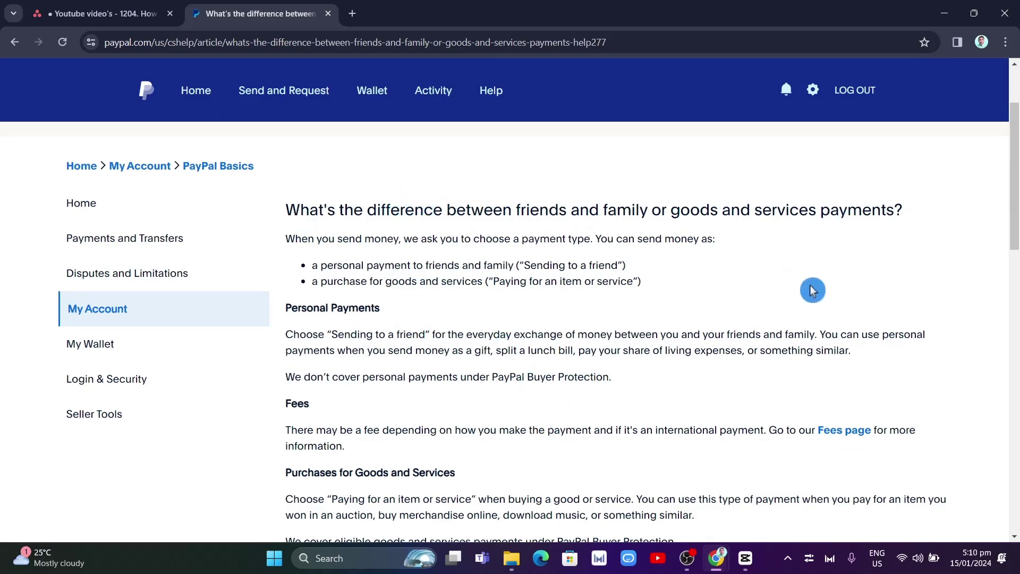
{"action": "scroll", "coordinate": [581, 378], "scroll_direction": "down", "scroll_amount": 2}
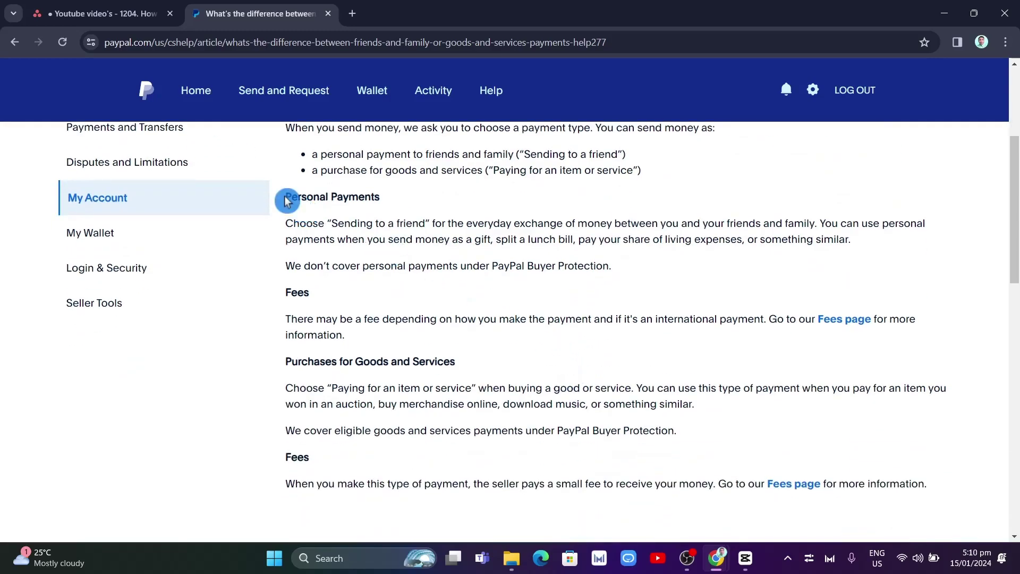
{"action": "left_click_drag", "start_coordinate": [285, 197], "coordinate": [334, 200]}
{"action": "left_click", "coordinate": [334, 232]}
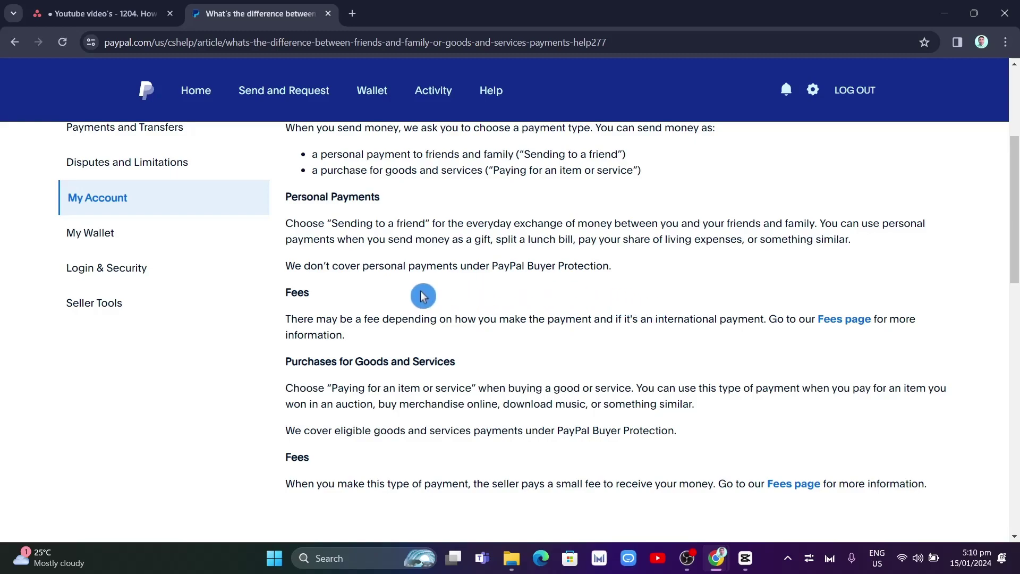
{"action": "left_click_drag", "start_coordinate": [314, 264], "coordinate": [452, 267]}
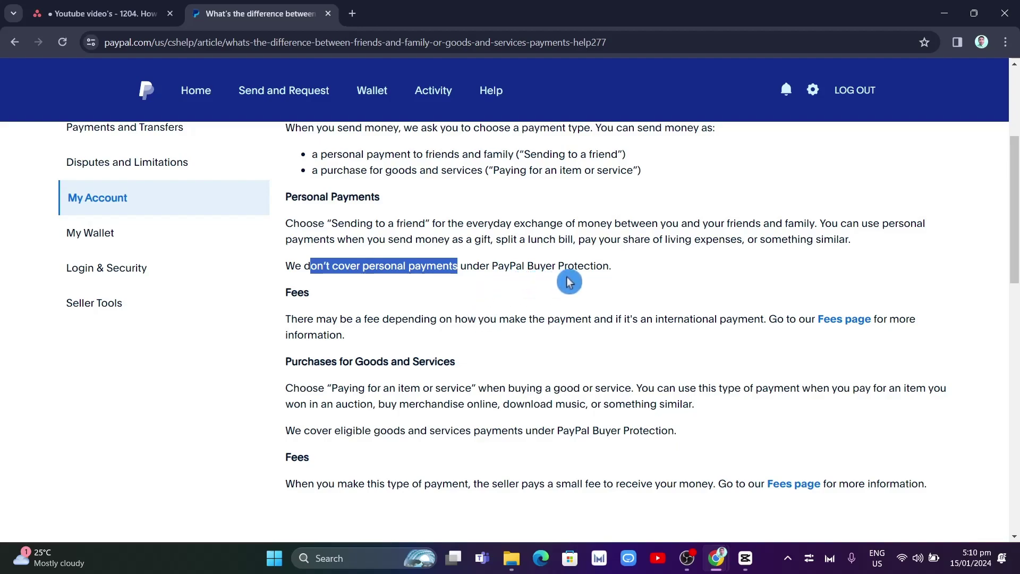
{"action": "scroll", "coordinate": [518, 374], "scroll_direction": "down", "scroll_amount": 2}
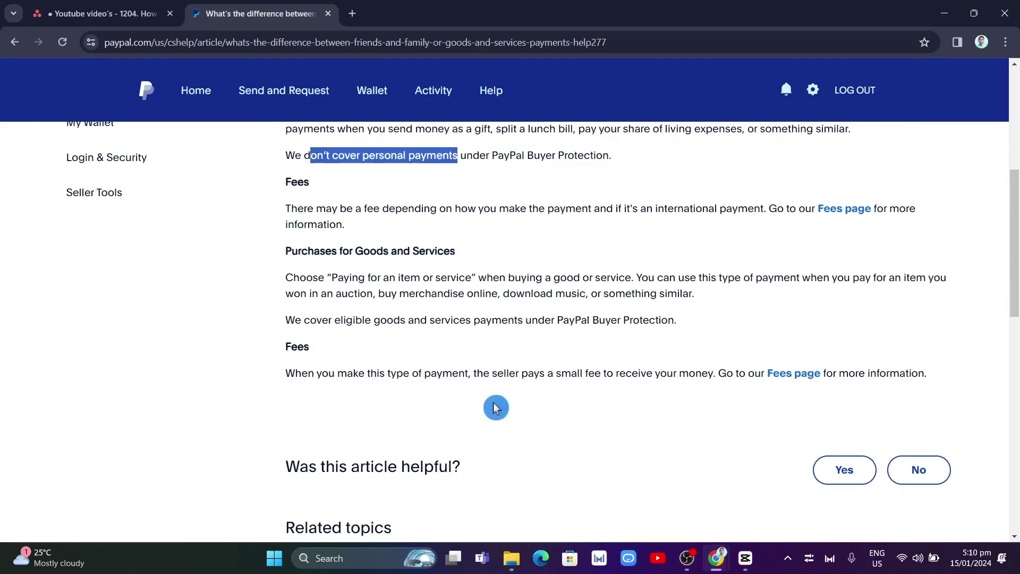
{"action": "left_click_drag", "start_coordinate": [287, 250], "coordinate": [449, 251]}
{"action": "left_click_drag", "start_coordinate": [332, 278], "coordinate": [472, 278]}
{"action": "left_click", "coordinate": [550, 311]}
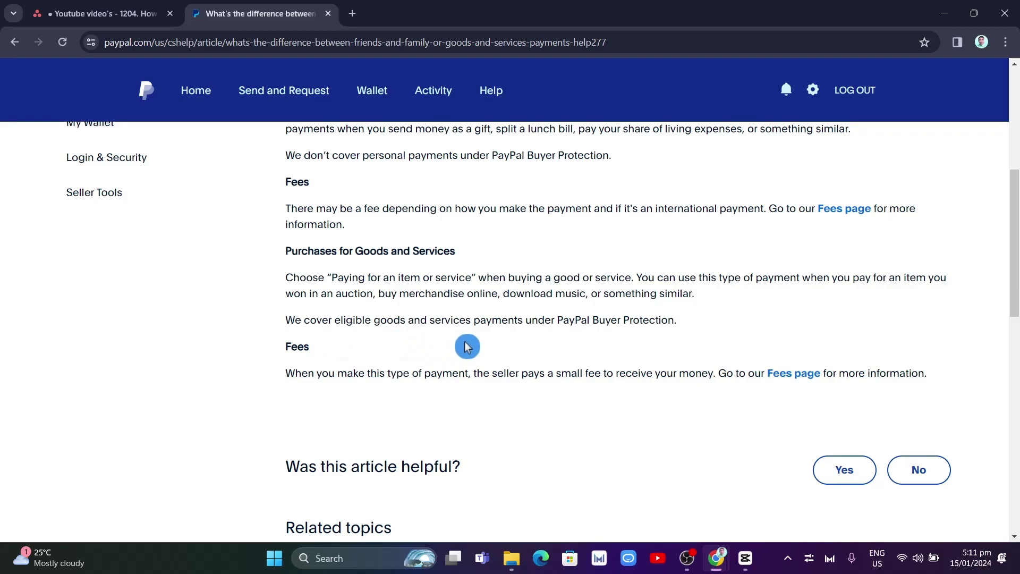
{"action": "left_click_drag", "start_coordinate": [560, 327], "coordinate": [685, 328]}
{"action": "left_click_drag", "start_coordinate": [430, 372], "coordinate": [432, 359]}
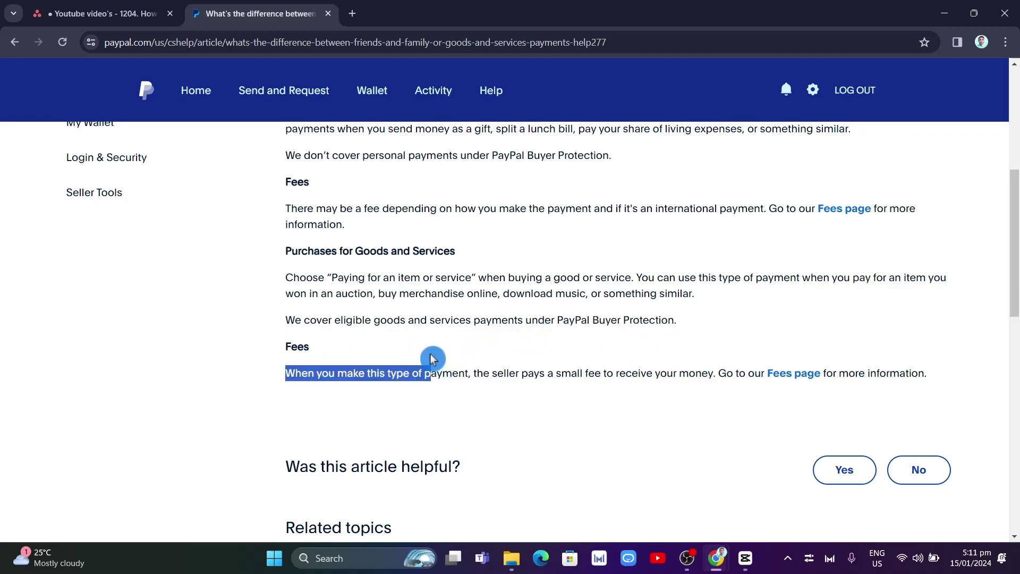
{"action": "left_click", "coordinate": [441, 414]}
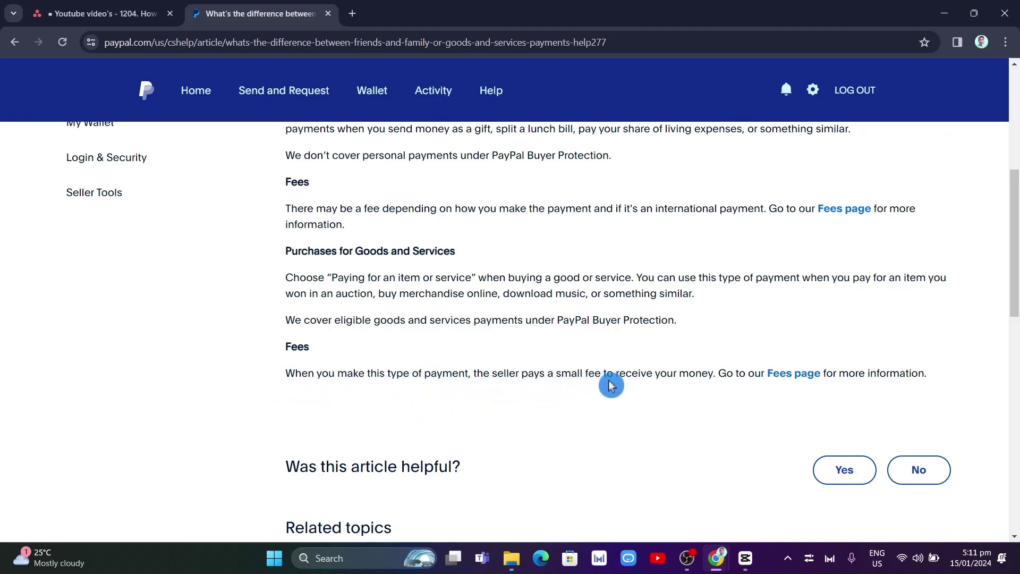
{"action": "scroll", "coordinate": [583, 425], "scroll_direction": "up", "scroll_amount": 5}
{"action": "scroll", "coordinate": [582, 456], "scroll_direction": "down", "scroll_amount": 5}
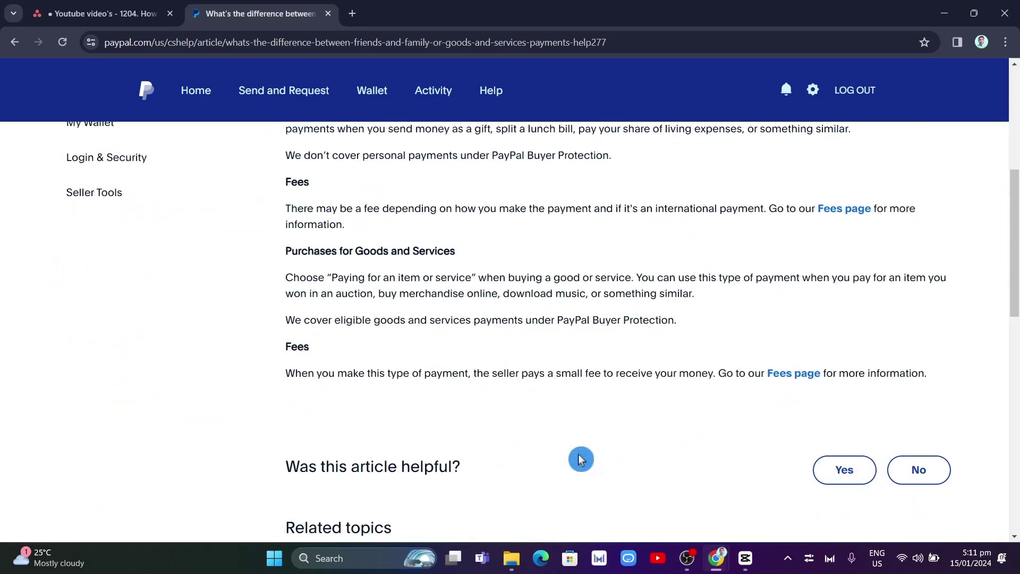
{"action": "scroll", "coordinate": [581, 458], "scroll_direction": "up", "scroll_amount": 4}
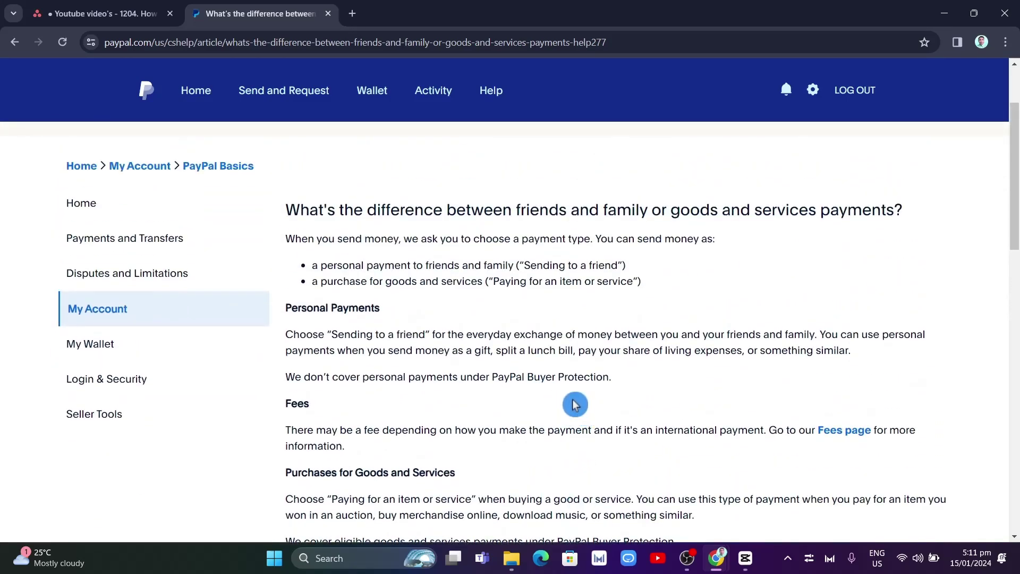
{"action": "mouse_move", "coordinate": [719, 561]}
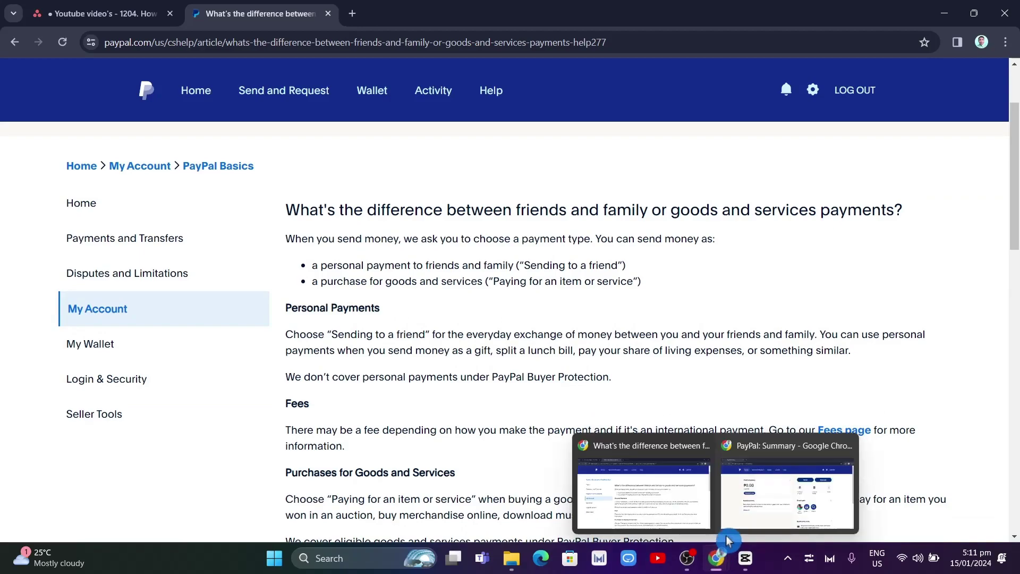
- From the PayPal Summary, go to Send and search for the recipient by the start of their name
{"action": "left_click", "coordinate": [750, 498]}
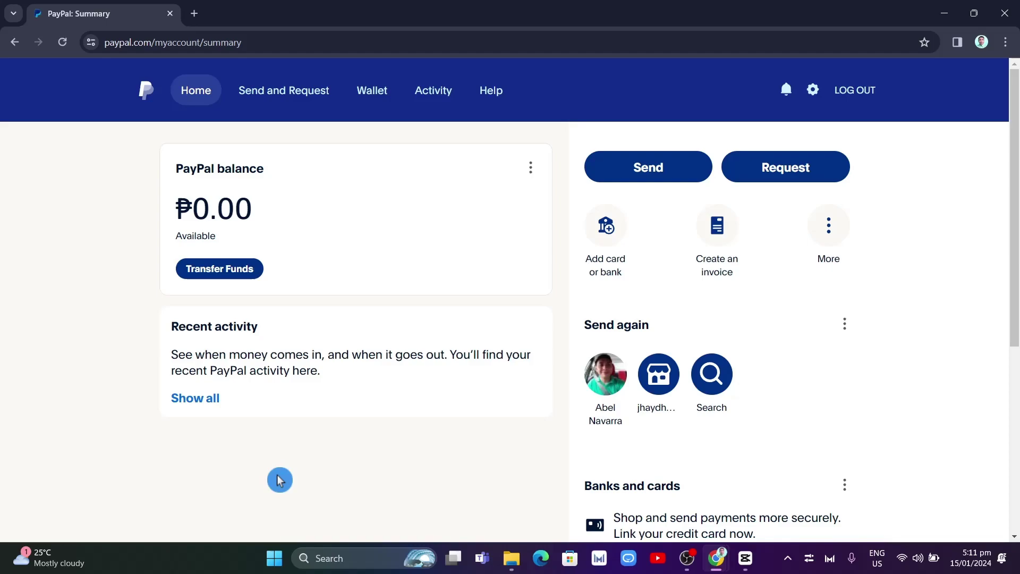
{"action": "left_click", "coordinate": [649, 175]}
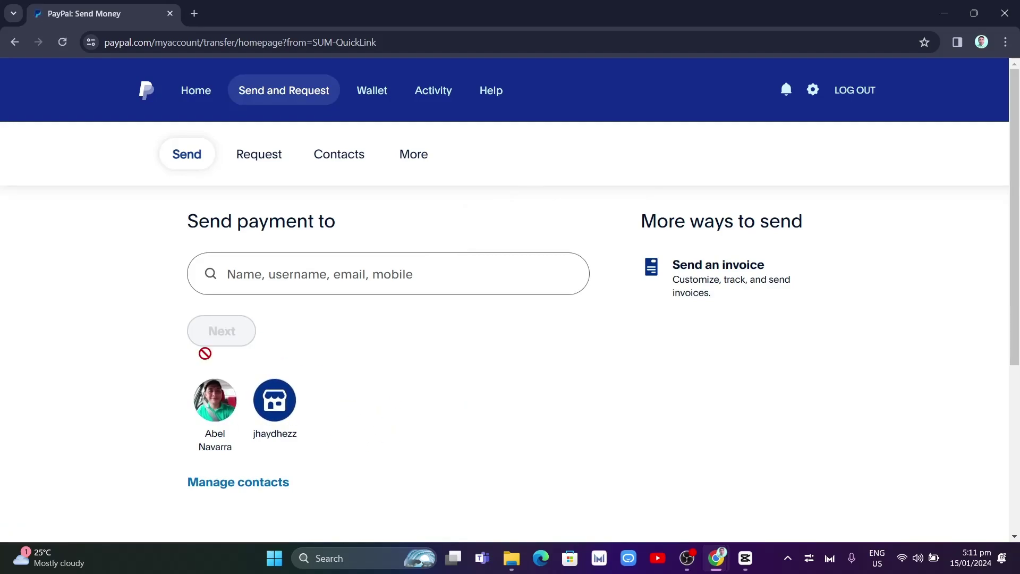
{"action": "left_click", "coordinate": [528, 462]}
{"action": "left_click", "coordinate": [248, 247]}
{"action": "left_click", "coordinate": [274, 274]}
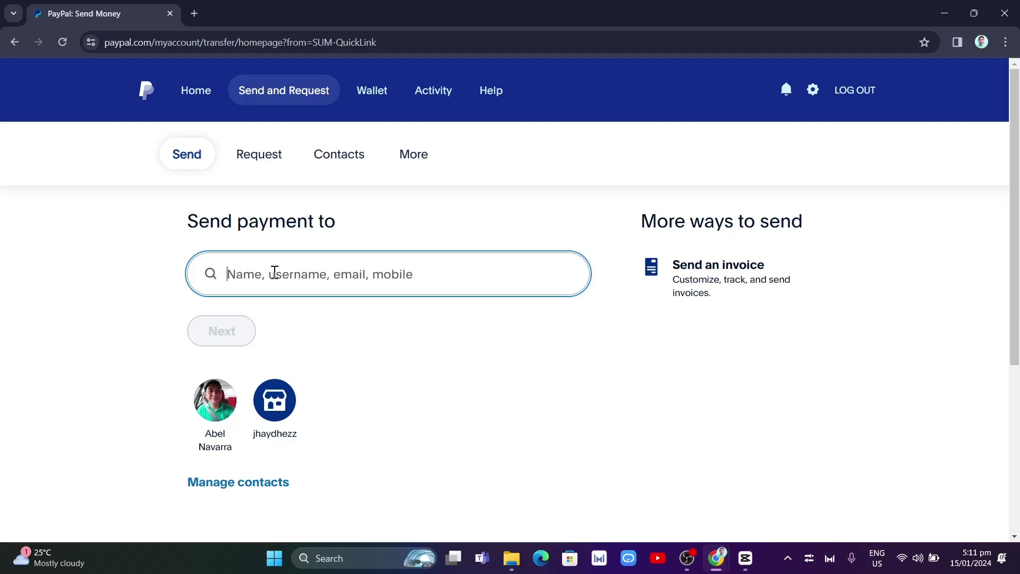
{"action": "type", "text": "jean"}
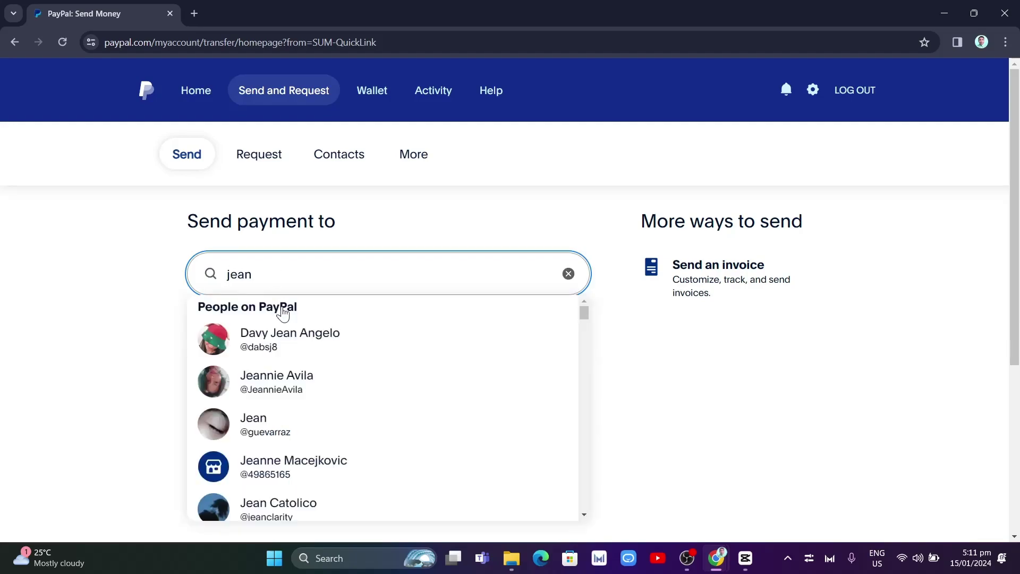
- Choose the matching recipient and send 1000.00 AUD, costing about ₱39290.64 at 1 PHP = 0.0255 AUD
{"action": "left_click", "coordinate": [288, 344]}
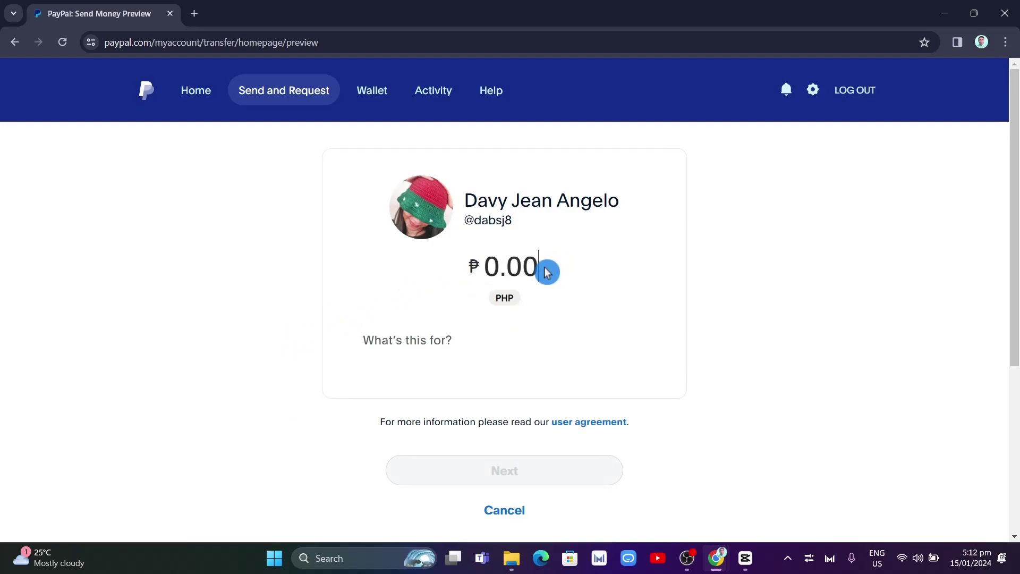
{"action": "type", "text": "1000.00"}
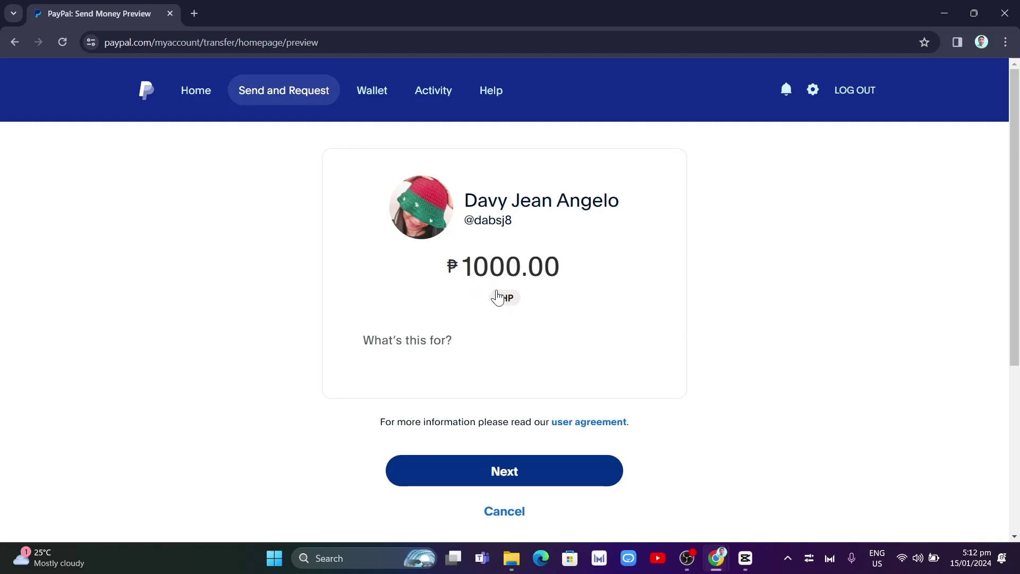
{"action": "left_click", "coordinate": [509, 308]}
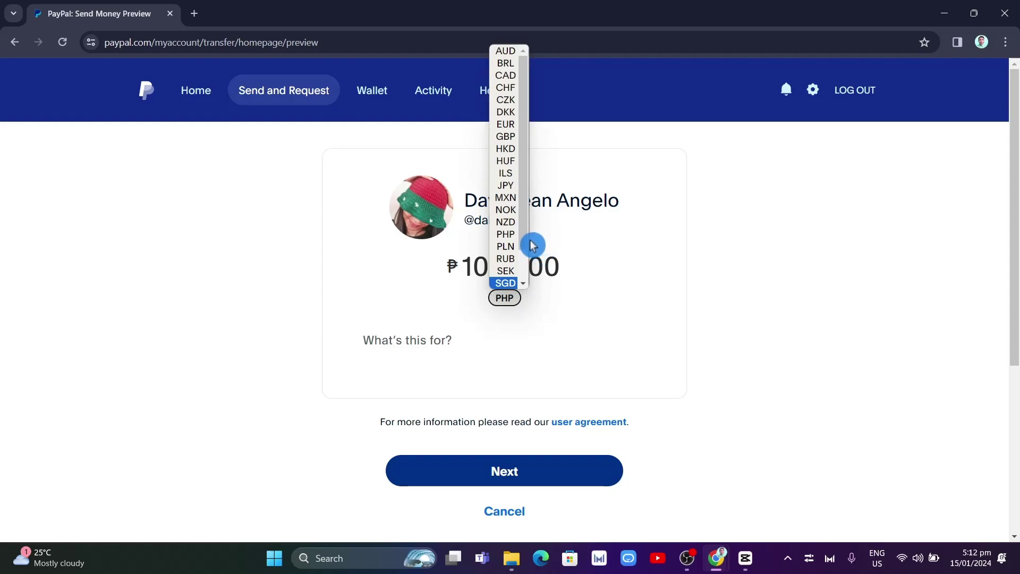
{"action": "left_click", "coordinate": [504, 48]}
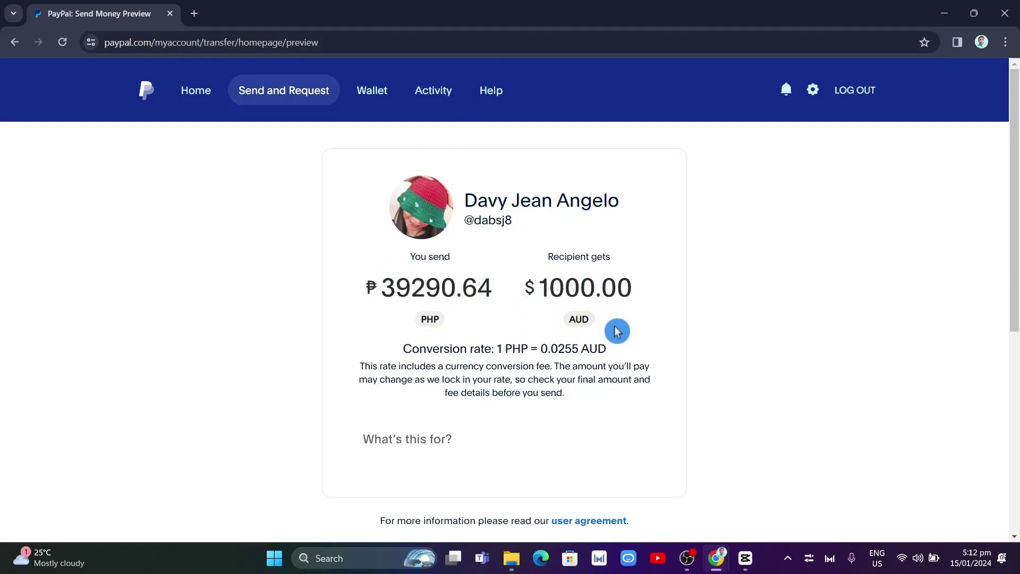
{"action": "left_click", "coordinate": [416, 314]}
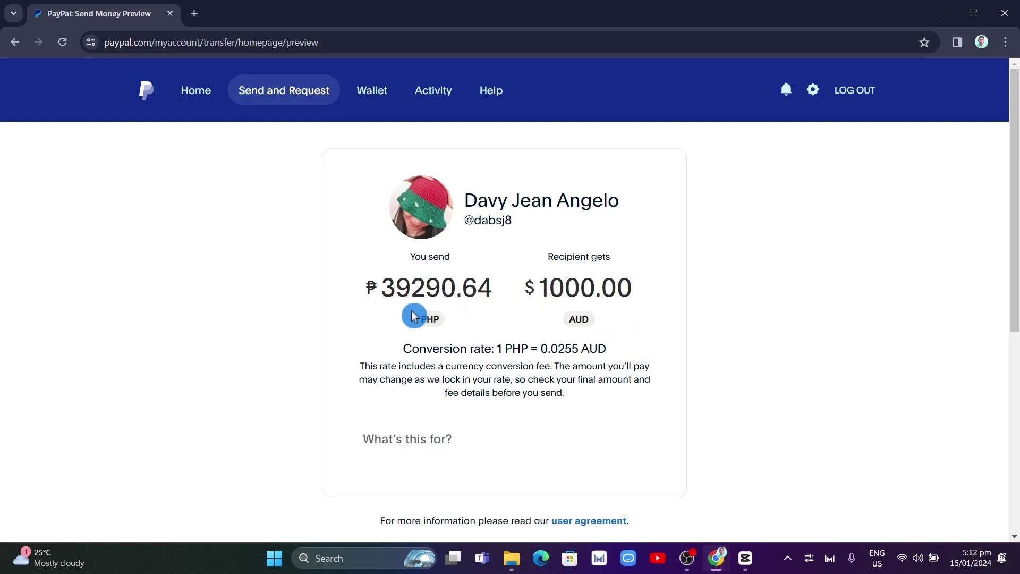
{"action": "left_click", "coordinate": [432, 413]}
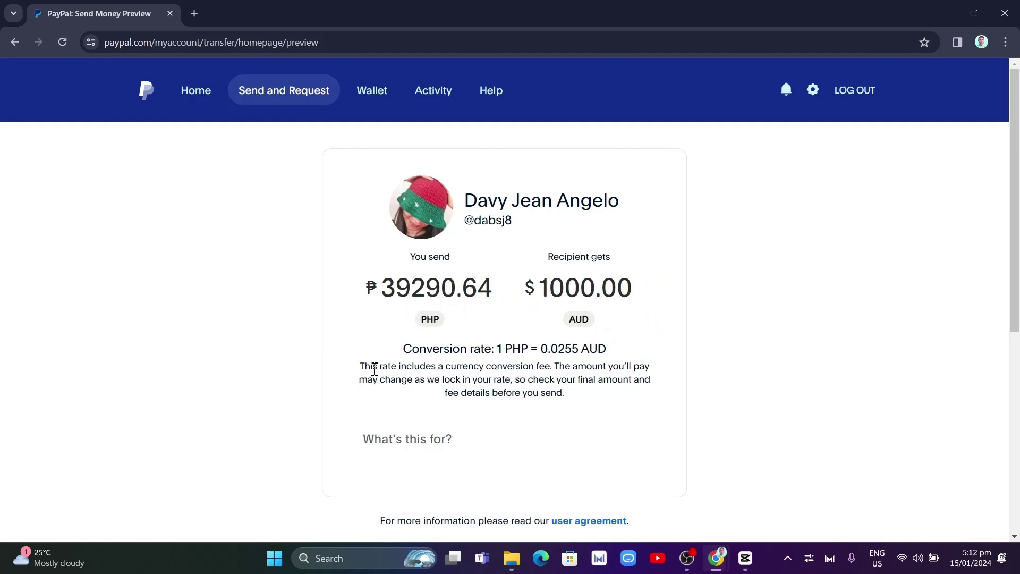
{"action": "left_click_drag", "start_coordinate": [360, 368], "coordinate": [556, 369]}
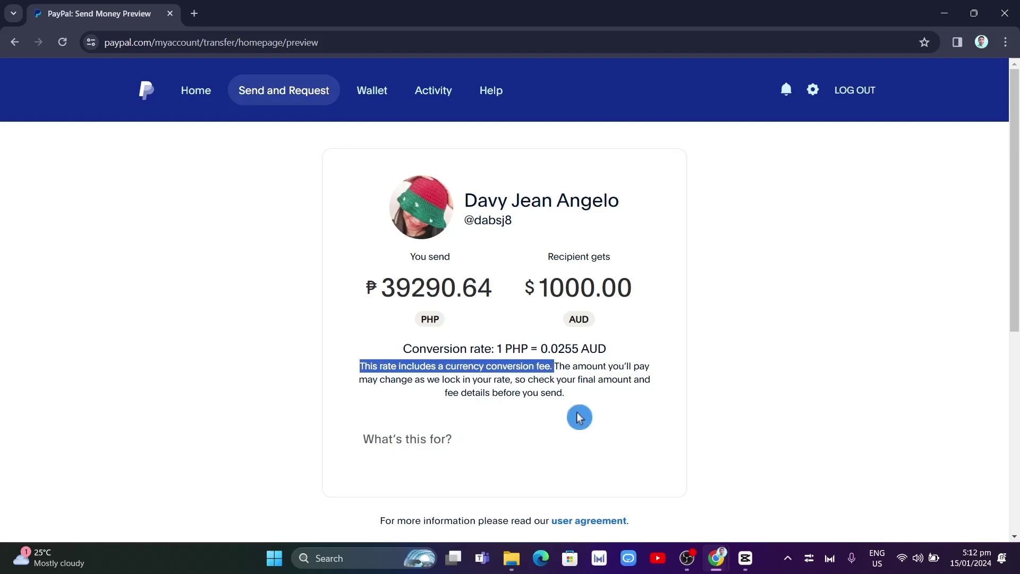
- Add the note 'Notes' to the payment and choose For friends and family as its type
{"action": "left_click", "coordinate": [402, 444]}
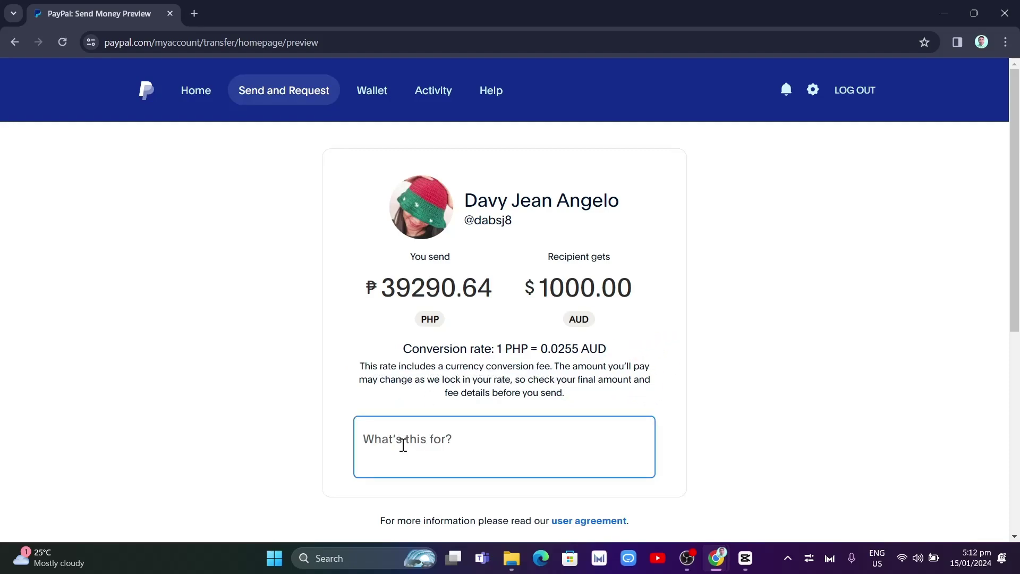
{"action": "type", "text": "Notes"}
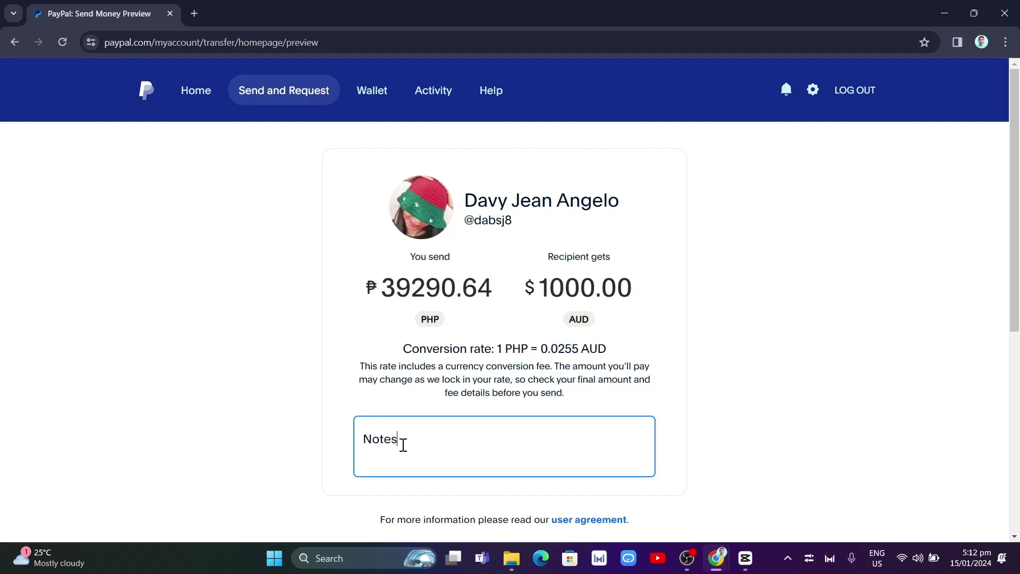
{"action": "scroll", "coordinate": [499, 392], "scroll_direction": "down", "scroll_amount": 2}
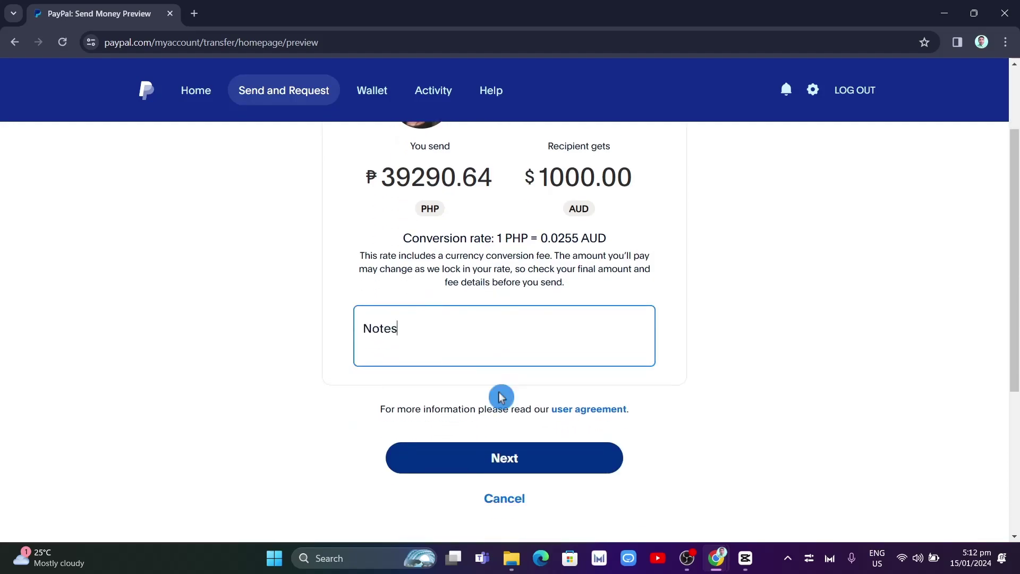
{"action": "left_click", "coordinate": [506, 456]}
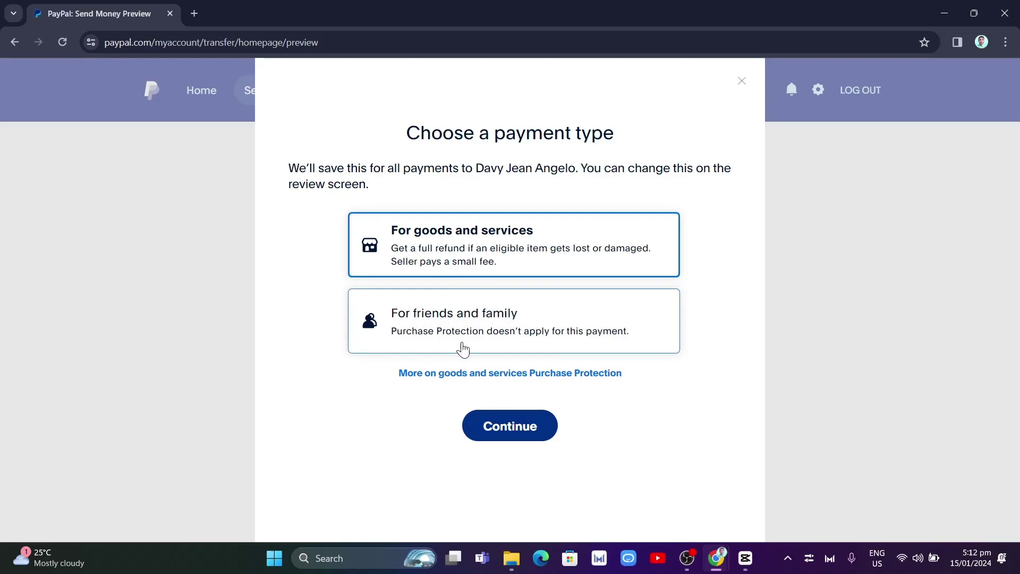
{"action": "left_click", "coordinate": [429, 337]}
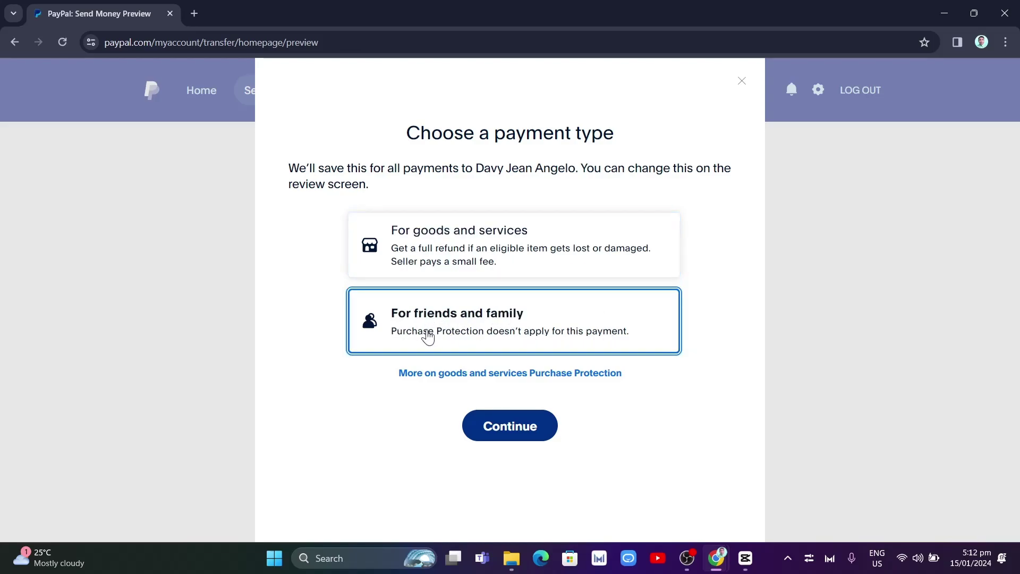
- Confirm the For friends and family payment type and continue to linking a payment method
{"action": "left_click", "coordinate": [512, 433]}
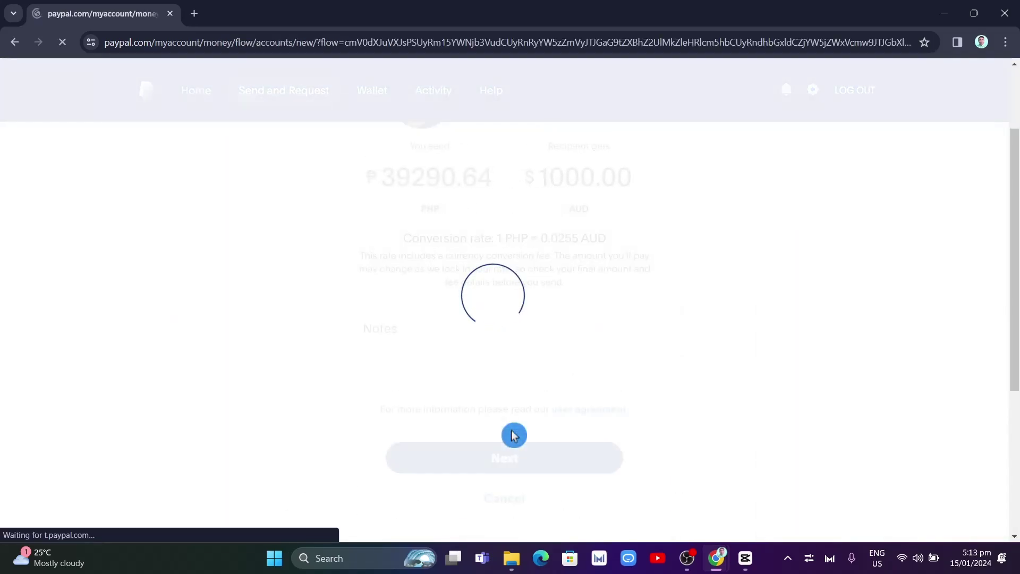